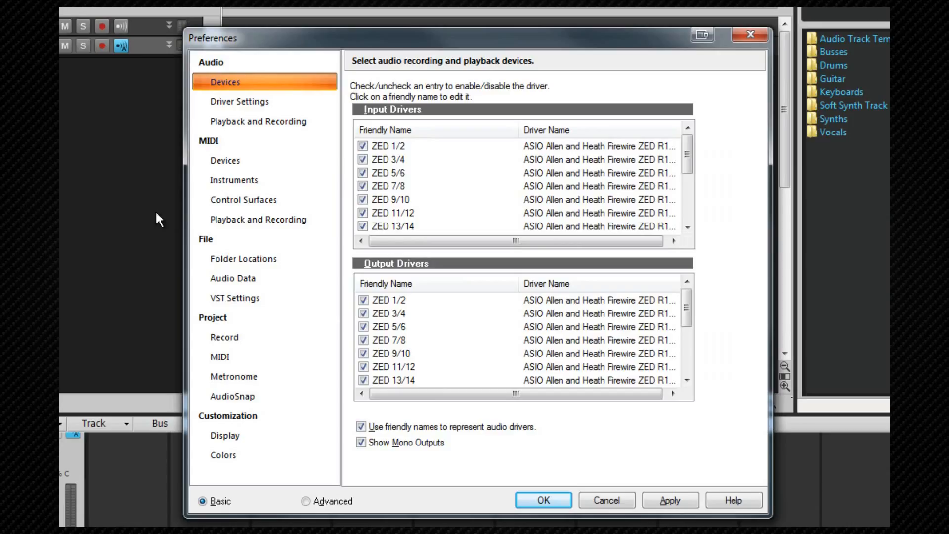
# Step: Assign the Zoom MRT3-B instrument definition to MIDI output channels MRT-3 / 1 through 16
pyautogui.click(230, 181)
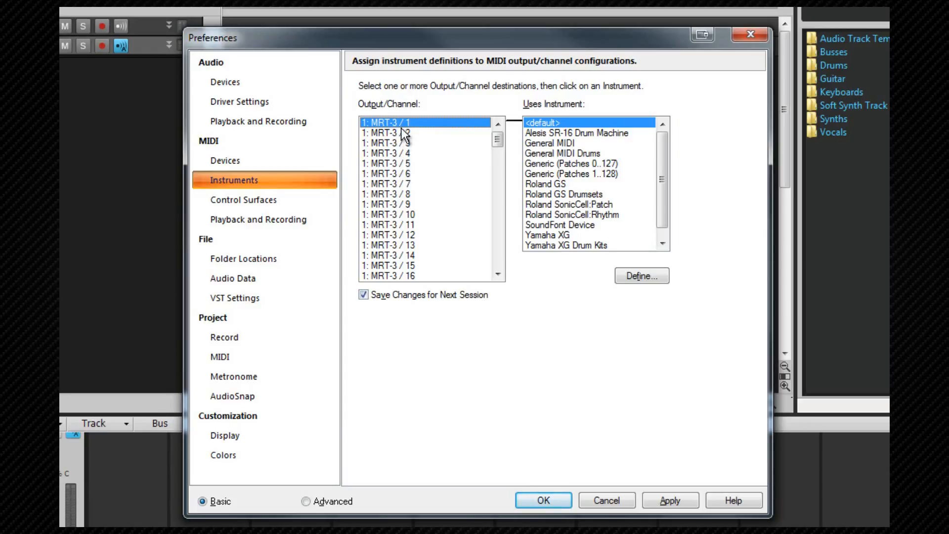
pyautogui.keyDown('shift'); pyautogui.click(399, 274); pyautogui.keyUp('shift')
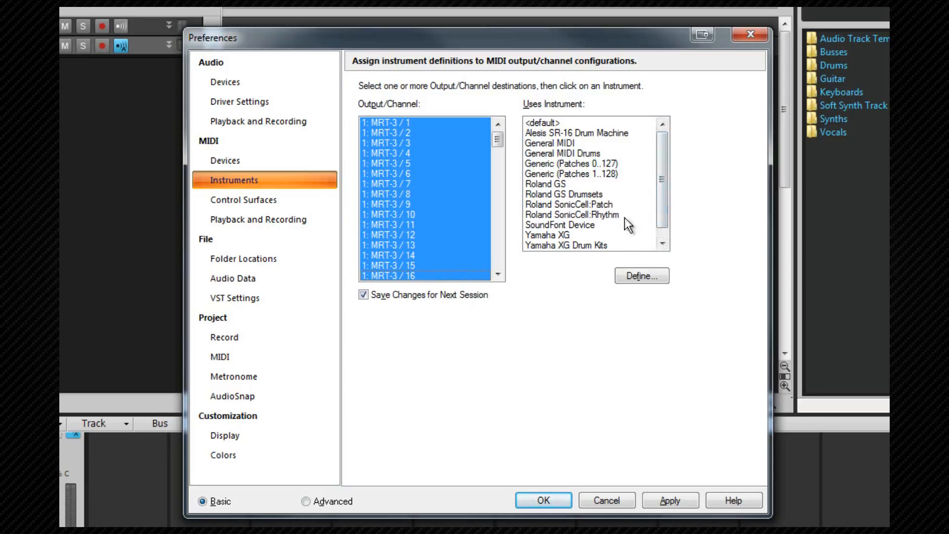
pyautogui.moveTo(660, 184); pyautogui.dragTo(660, 219)
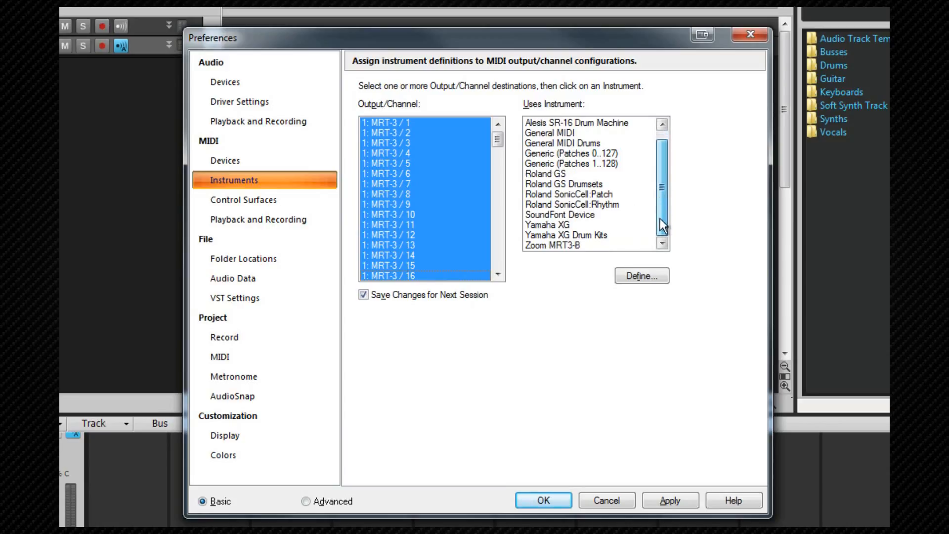
pyautogui.click(559, 246)
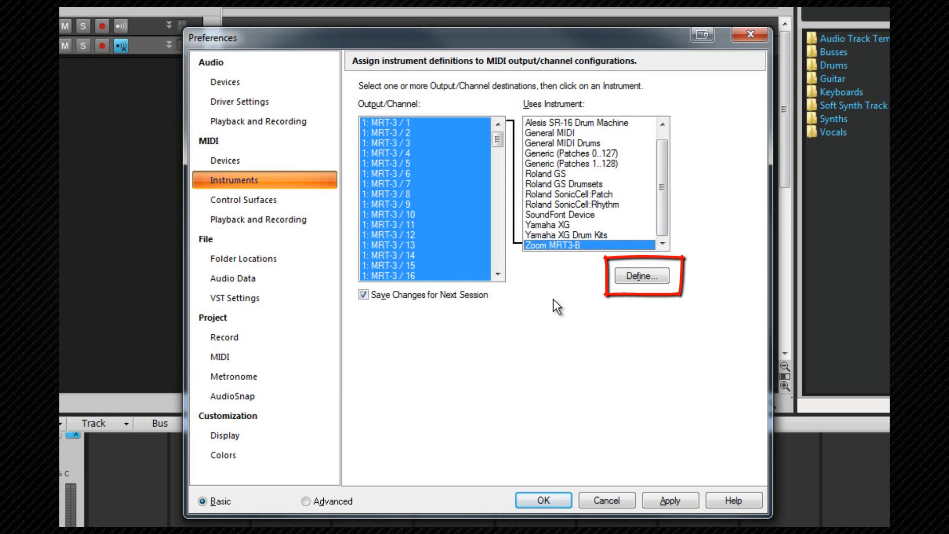
# Step: Import the Casio CTK-671 instrument definition from Casio CTK-671.ins in the Sonar library's SONAR X1 Producer Instrument Files folder
pyautogui.click(638, 277)
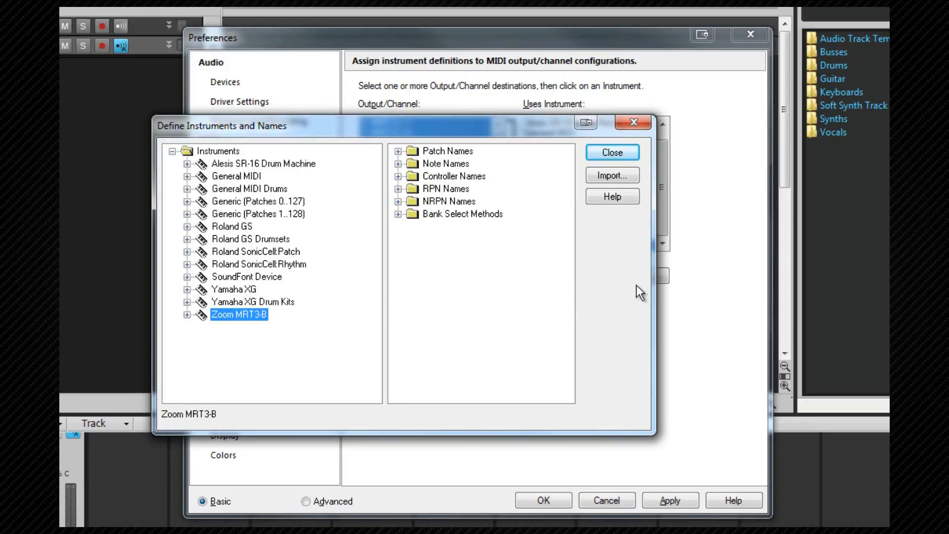
pyautogui.click(604, 171)
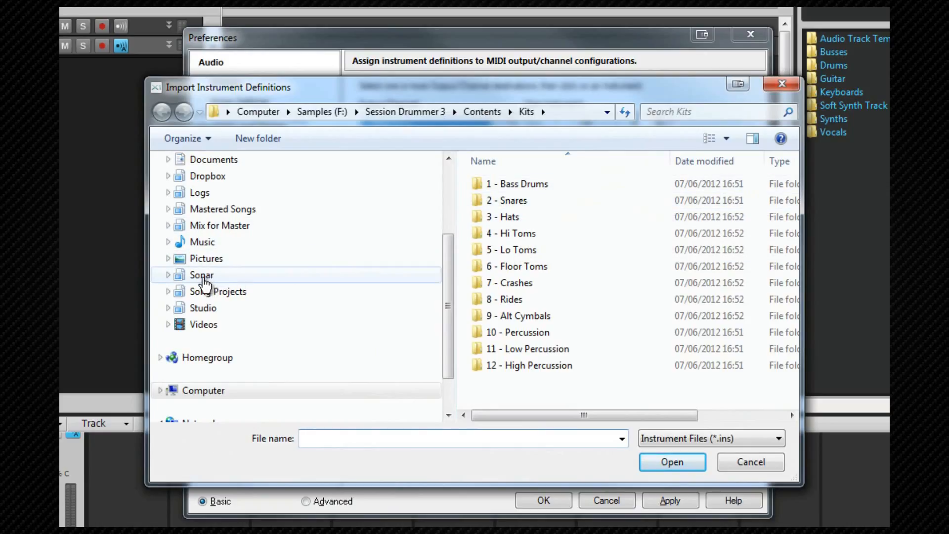
pyautogui.click(203, 280)
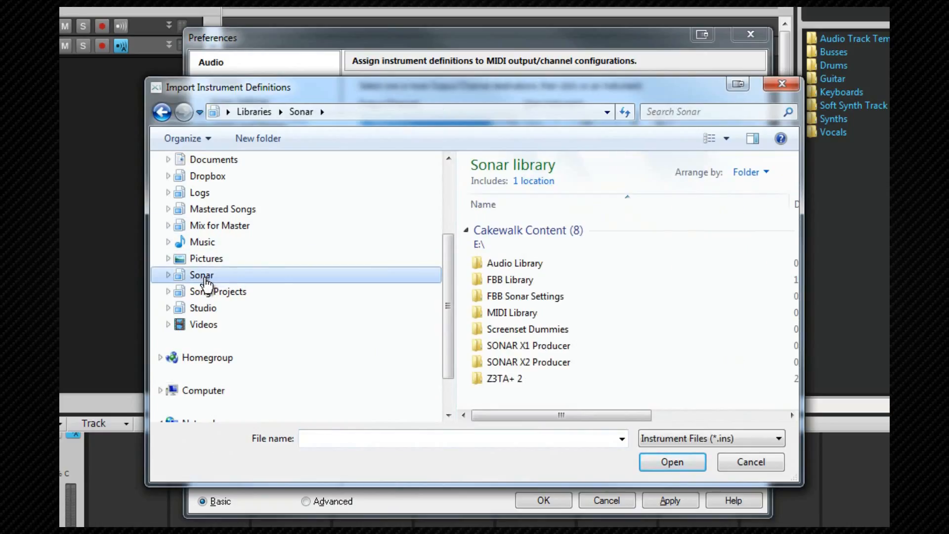
pyautogui.doubleClick(530, 346)
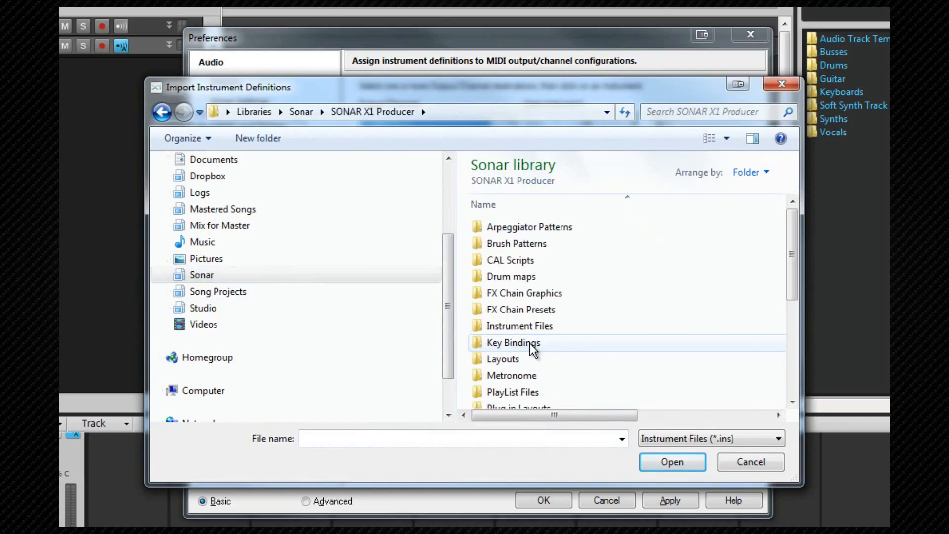
pyautogui.doubleClick(528, 327)
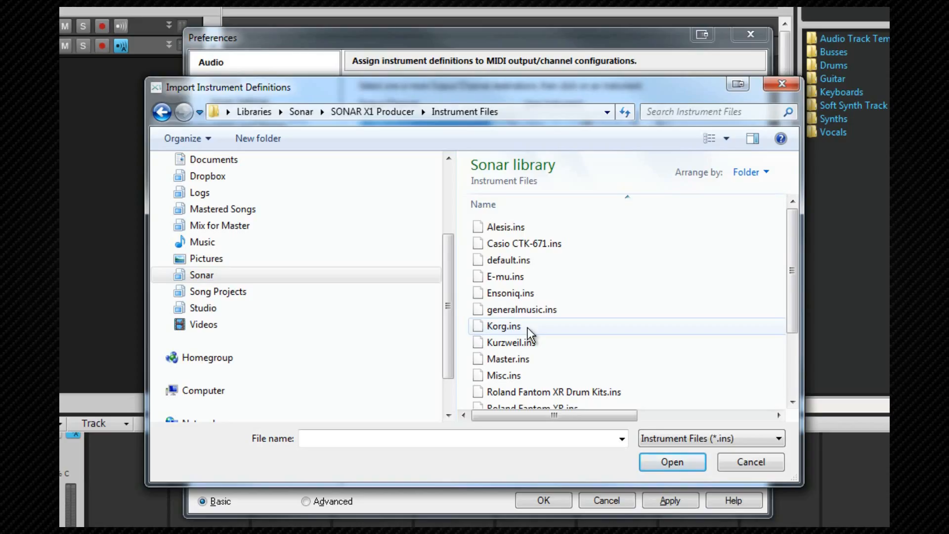
pyautogui.click(515, 244)
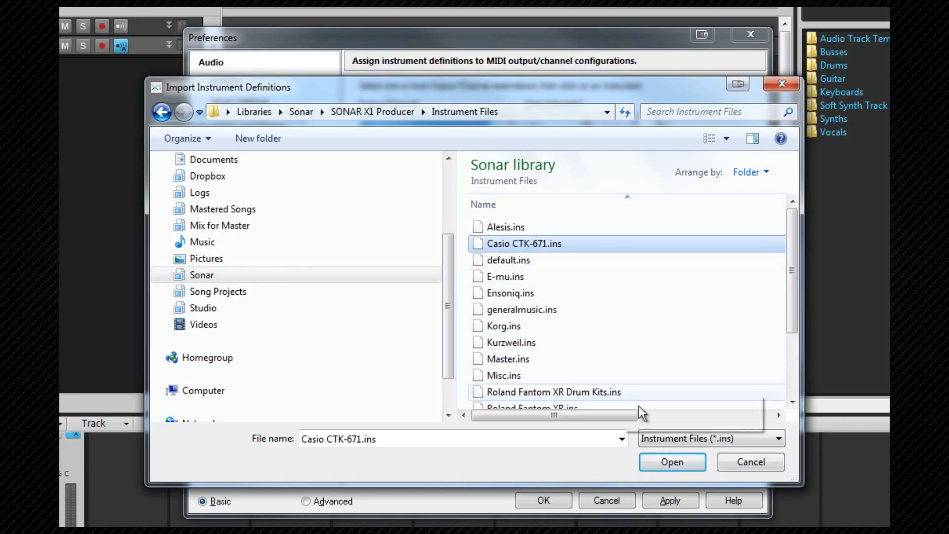
pyautogui.click(680, 463)
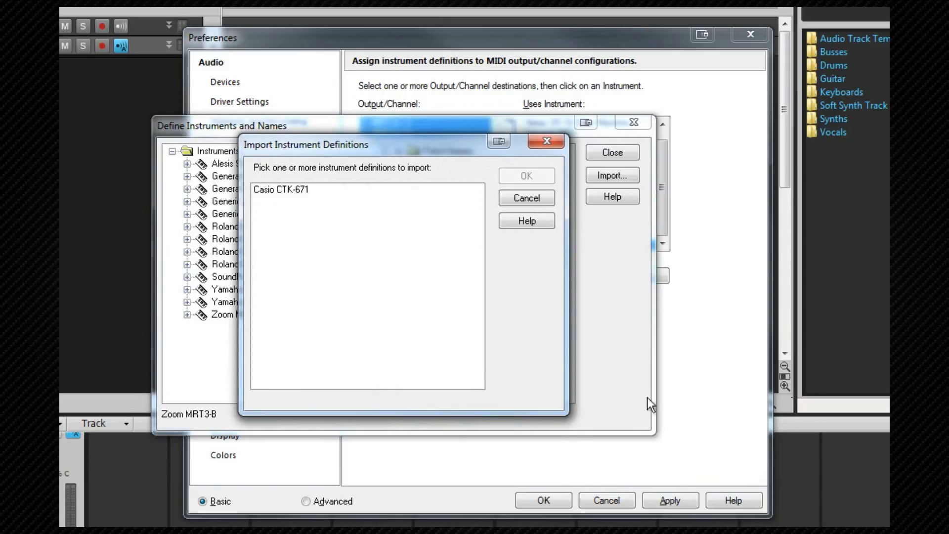
pyautogui.click(289, 194)
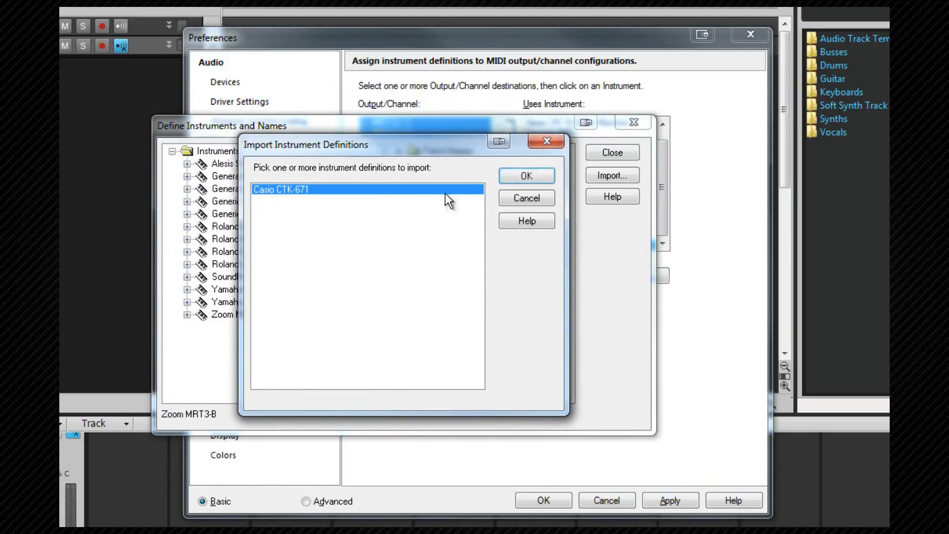
pyautogui.click(528, 176)
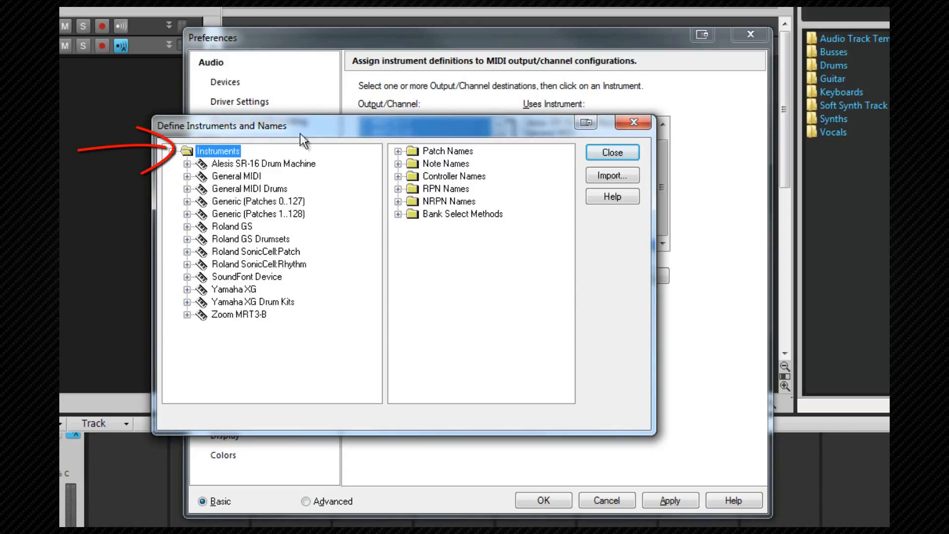
# Step: Add a new instrument named Casio to the instrument definitions
pyautogui.rightClick(234, 148)
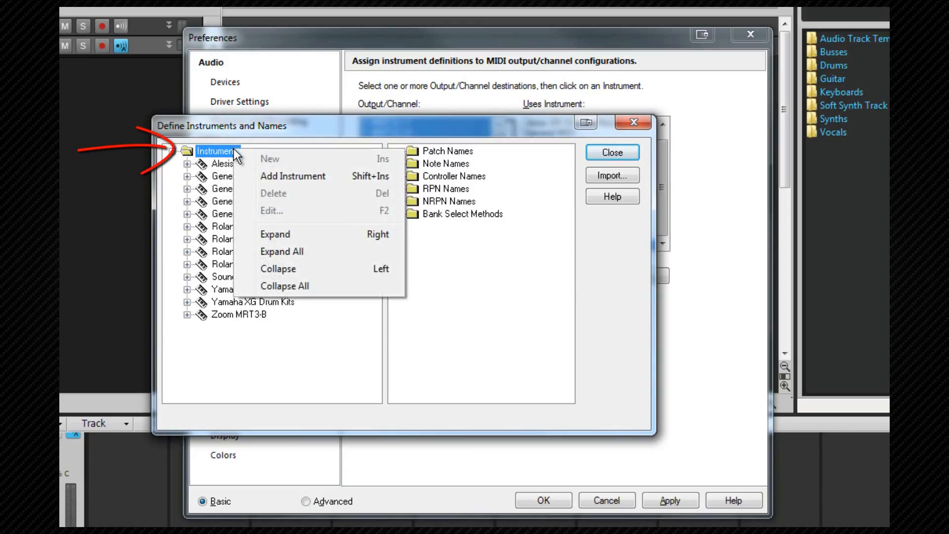
pyautogui.click(296, 175)
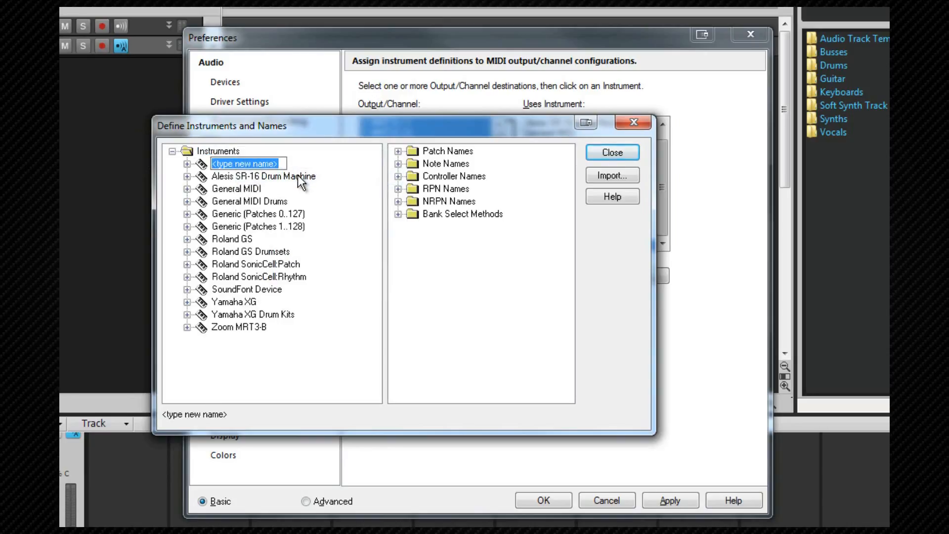
pyautogui.write('Casio')
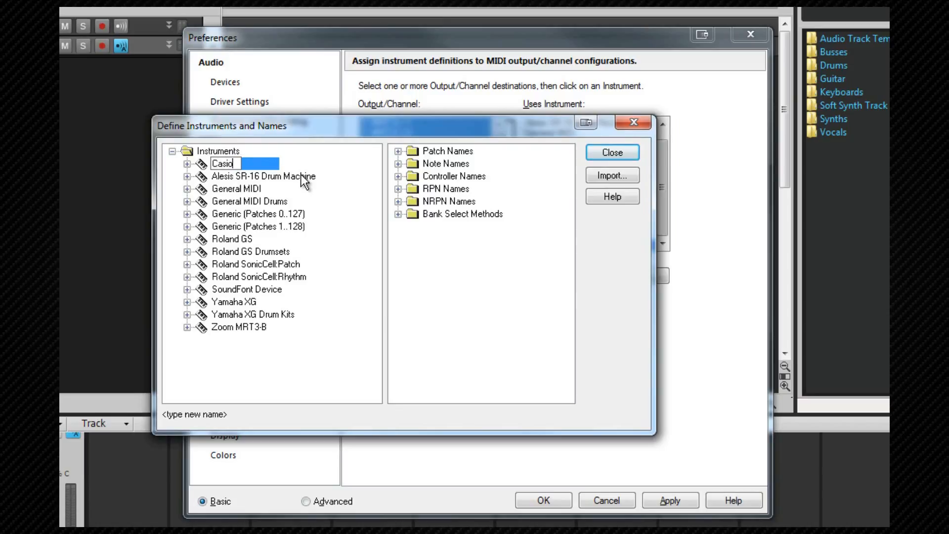
pyautogui.press('Return')
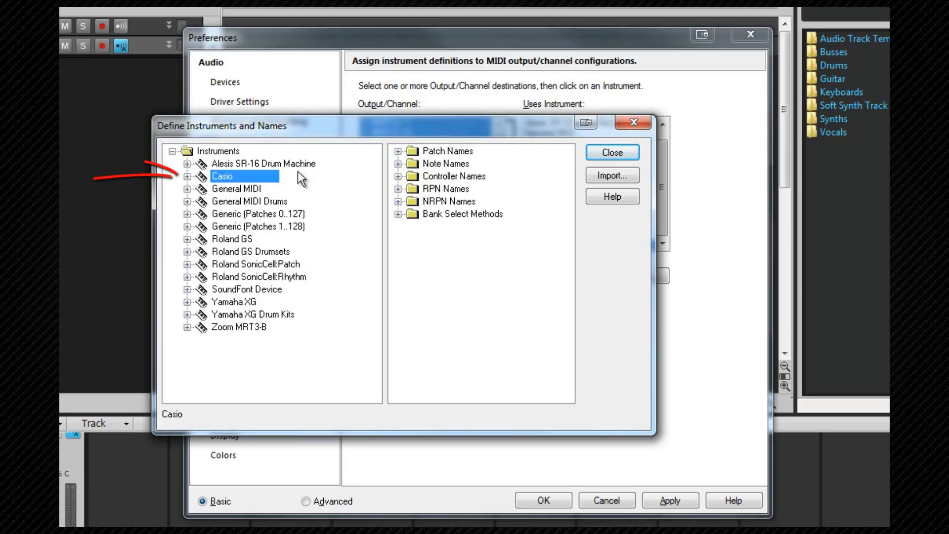
# Step: Set the Casio instrument's bank select method to Controller 0
pyautogui.click(187, 177)
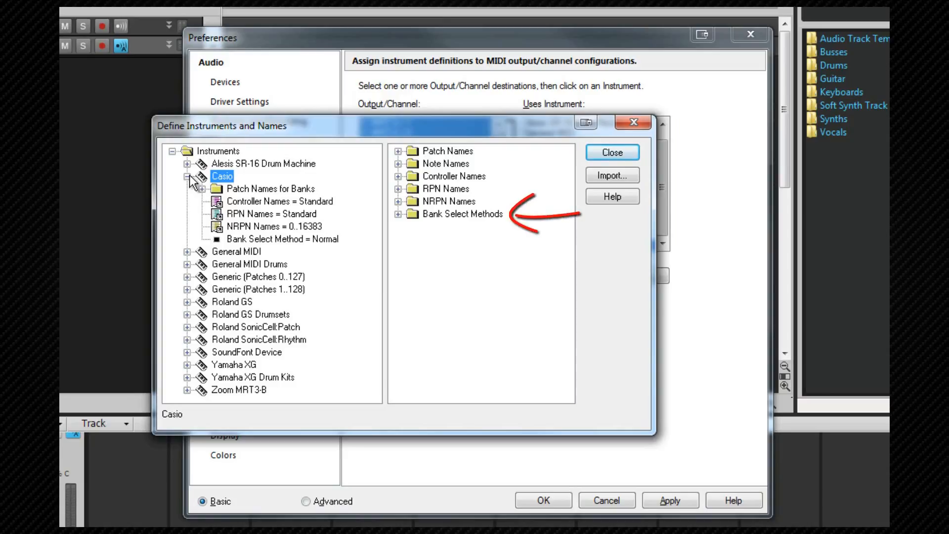
pyautogui.click(397, 214)
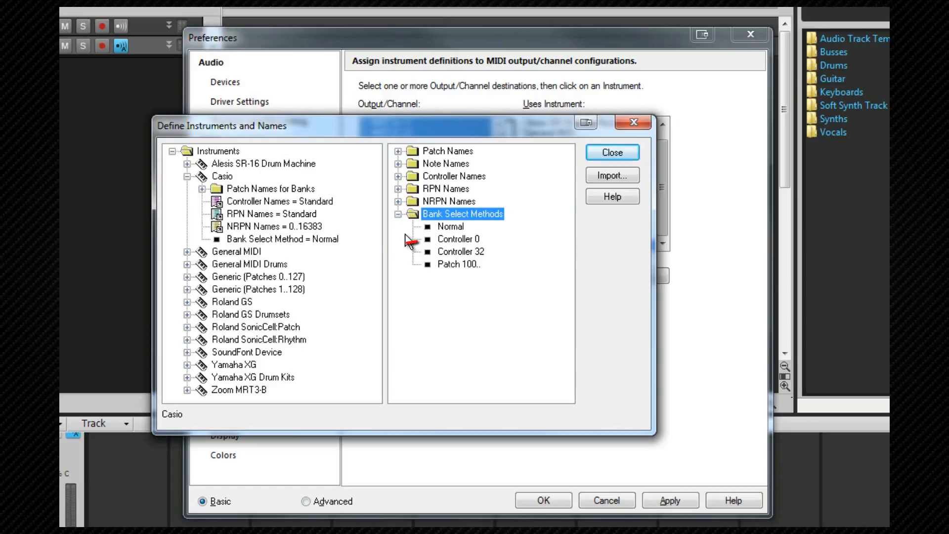
pyautogui.moveTo(458, 239); pyautogui.dragTo(330, 236)
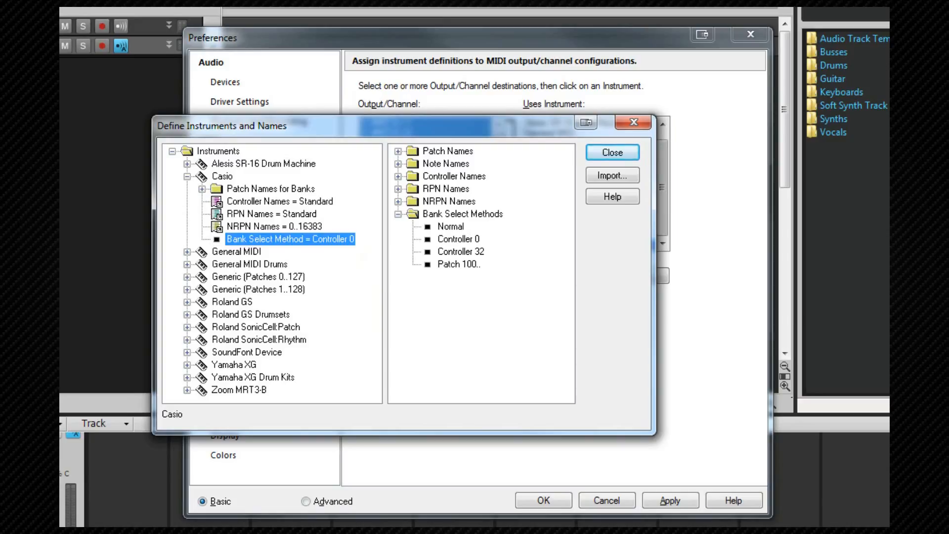
# Step: Add a new patch names list titled Casio User Patches
pyautogui.press('Tab')
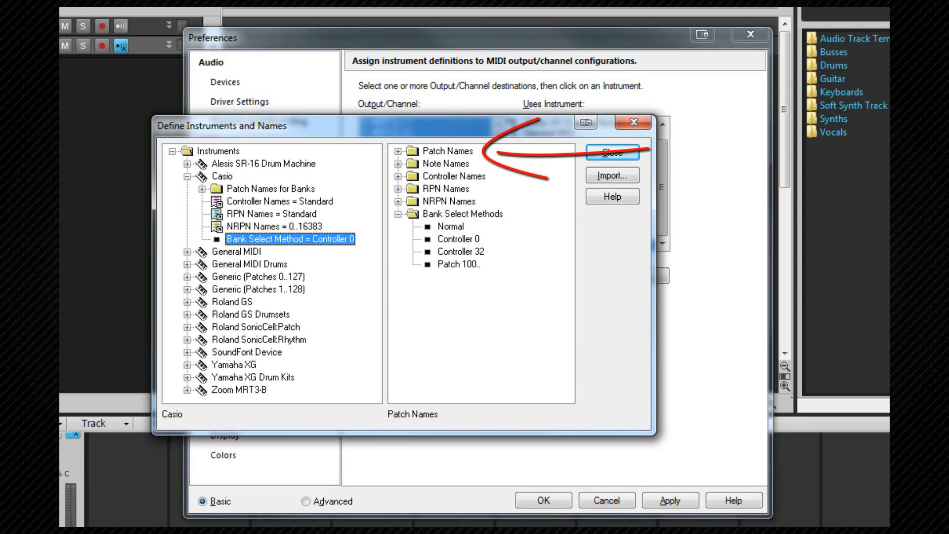
pyautogui.rightClick(467, 153)
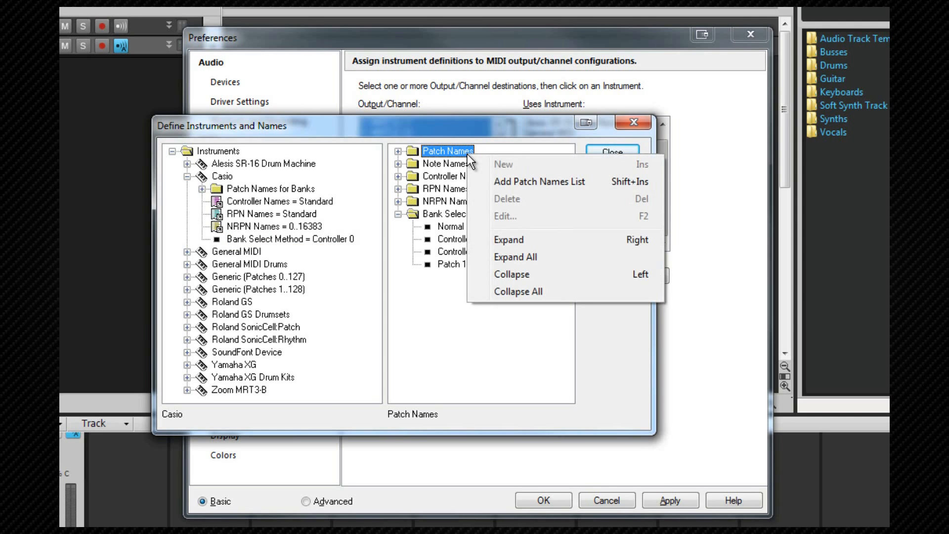
pyautogui.click(535, 186)
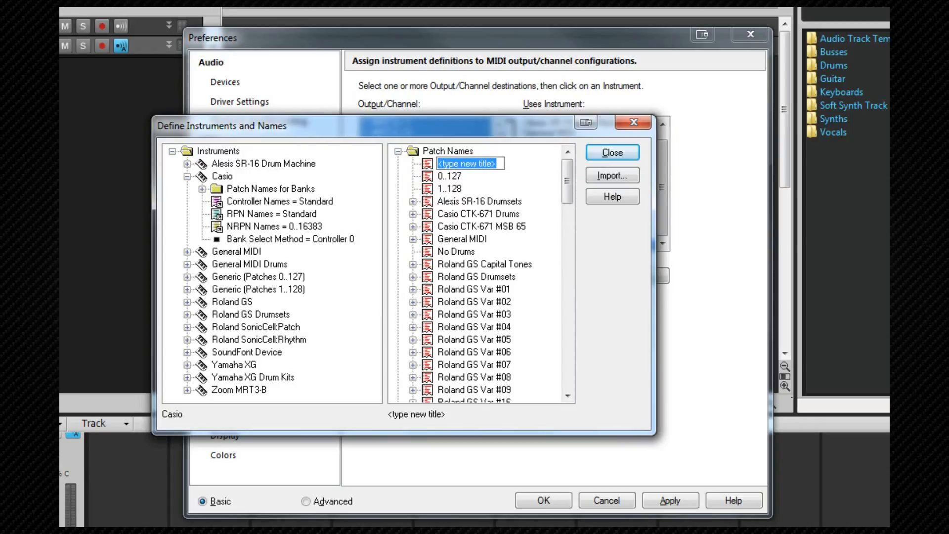
pyautogui.write('Casio ')
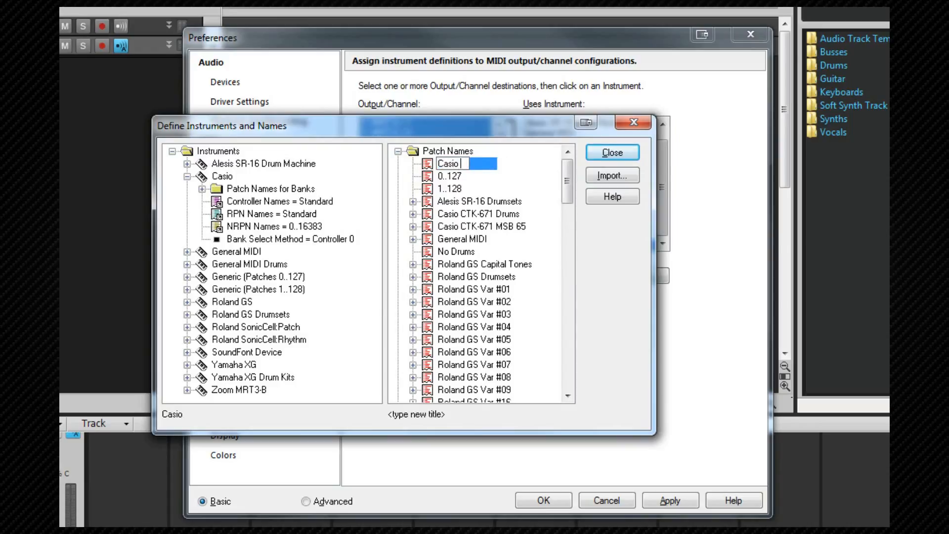
pyautogui.write('User Patches')
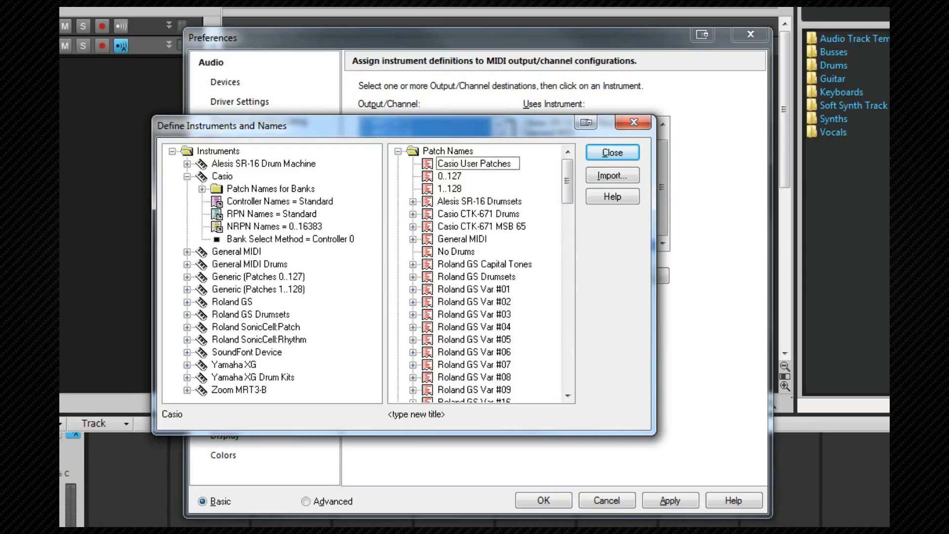
pyautogui.press('Return')
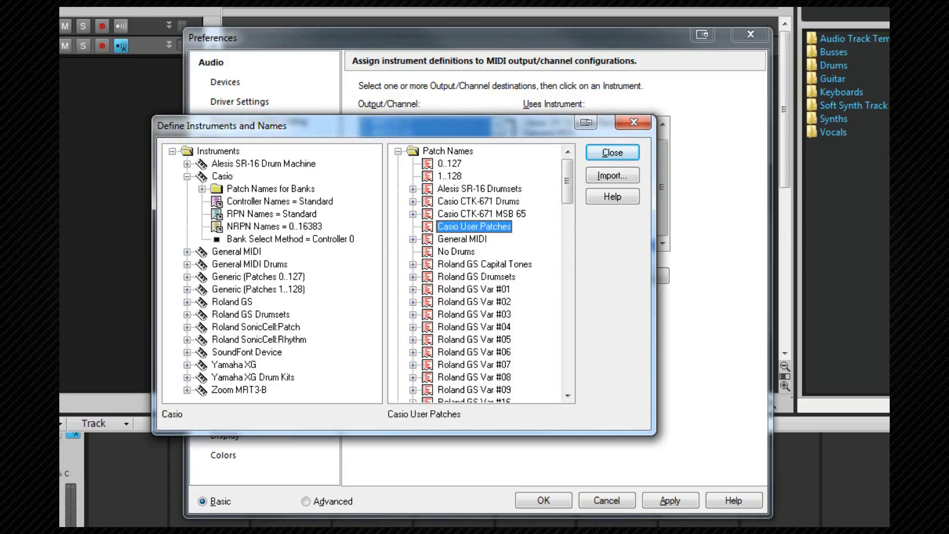
# Step: Add two patch names to the Casio User Patches list: Spacey strings as patch 0 and Zero check as patch 1
pyautogui.rightClick(488, 227)
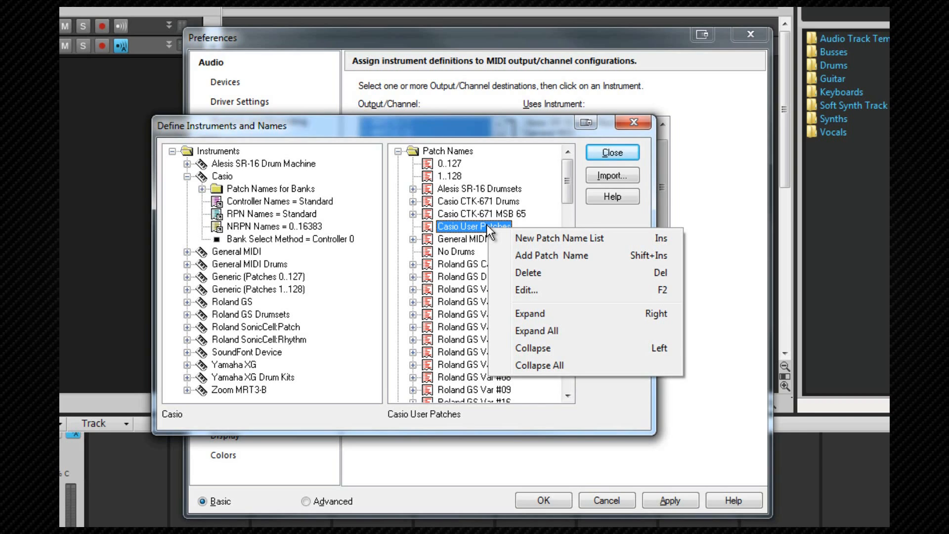
pyautogui.click(548, 255)
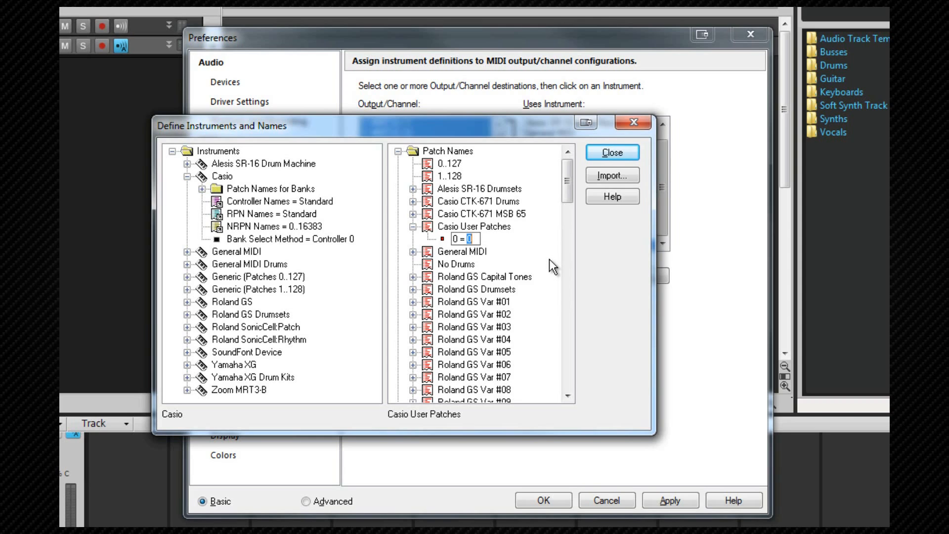
pyautogui.write('Spacey strings')
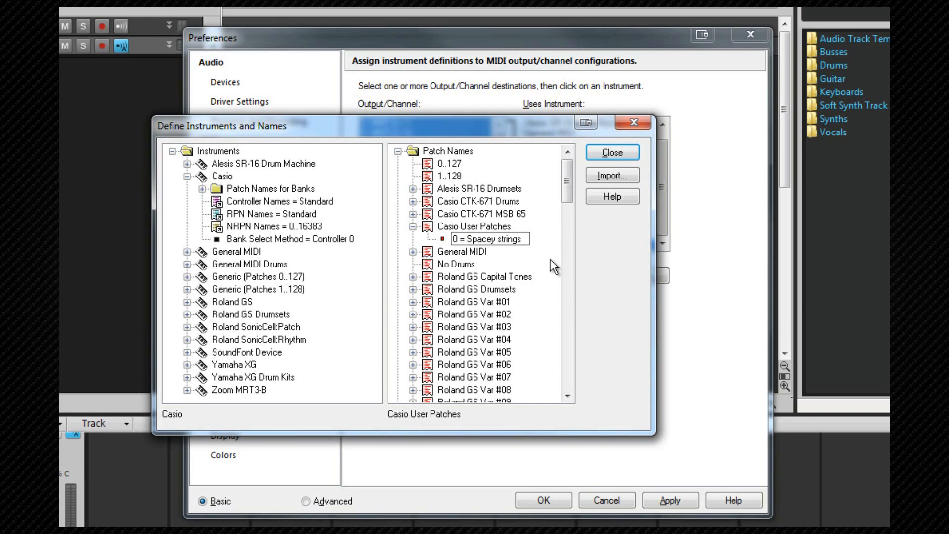
pyautogui.click(520, 240)
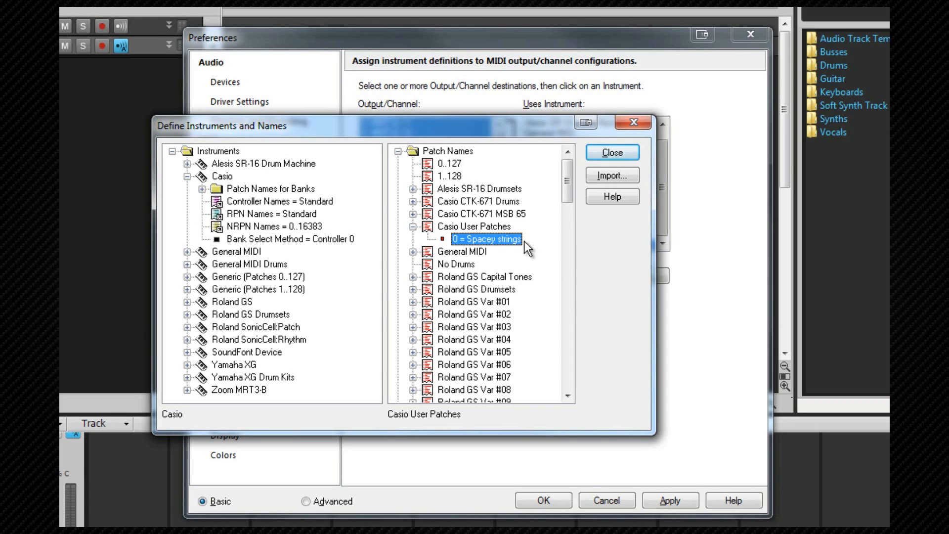
pyautogui.press('Insert')
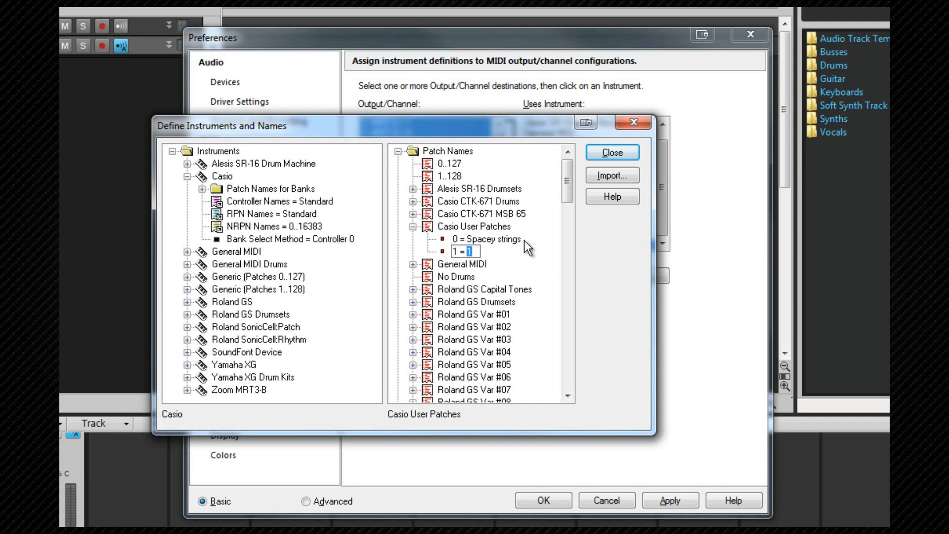
pyautogui.write('Zero check')
pyautogui.press('Return')
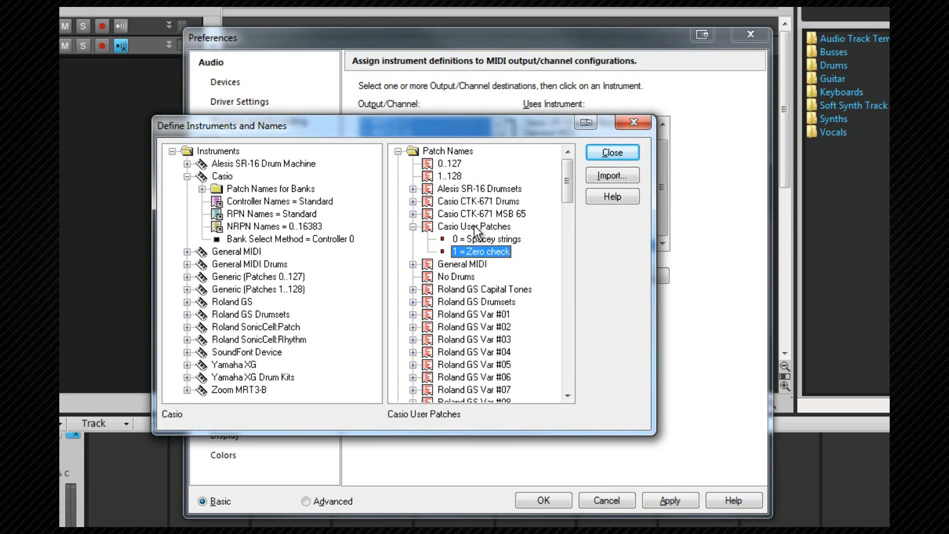
# Step: Assign Casio User Patches to bank number 9088 and Casio CTK-671 Drums to bank number 9089 in the Casio instrument's patch names for banks
pyautogui.moveTo(474, 227); pyautogui.dragTo(267, 189)
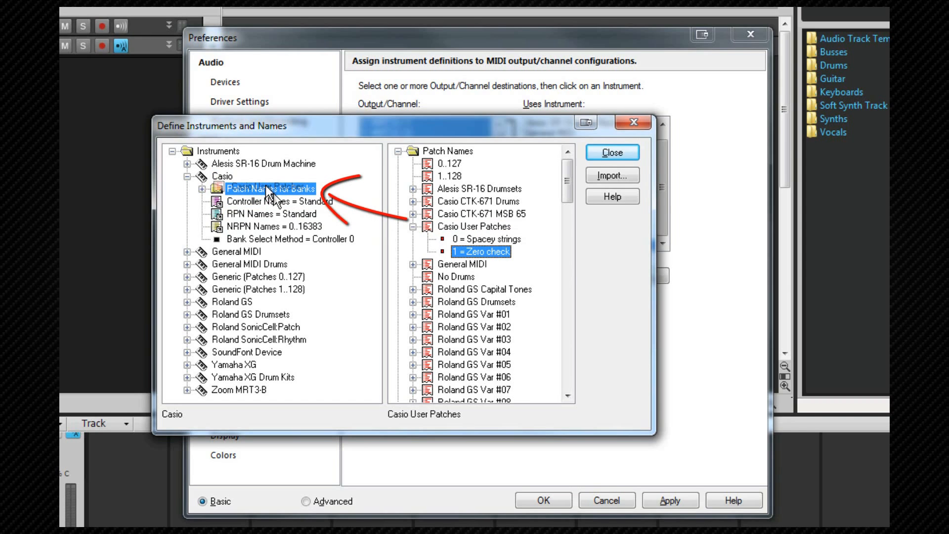
pyautogui.moveTo(266, 187); pyautogui.dragTo(268, 188)
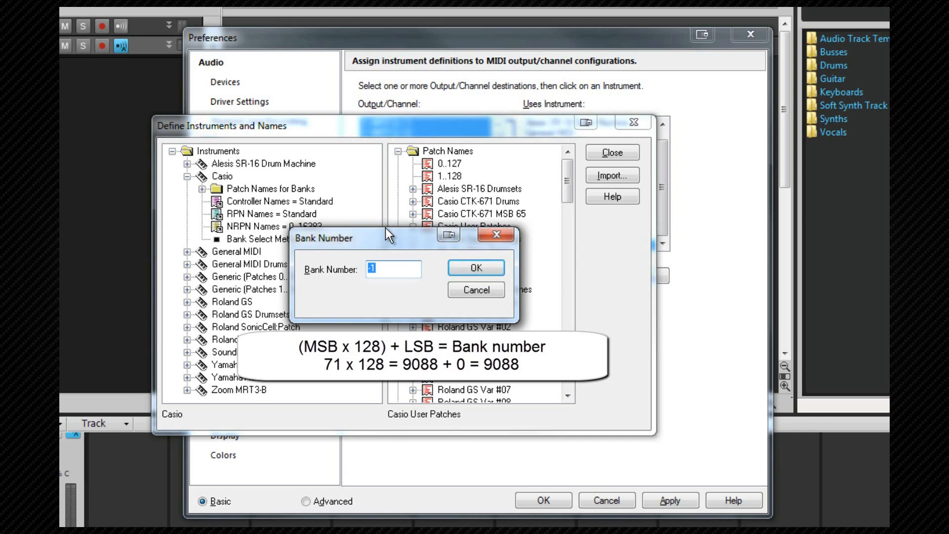
pyautogui.write('9088')
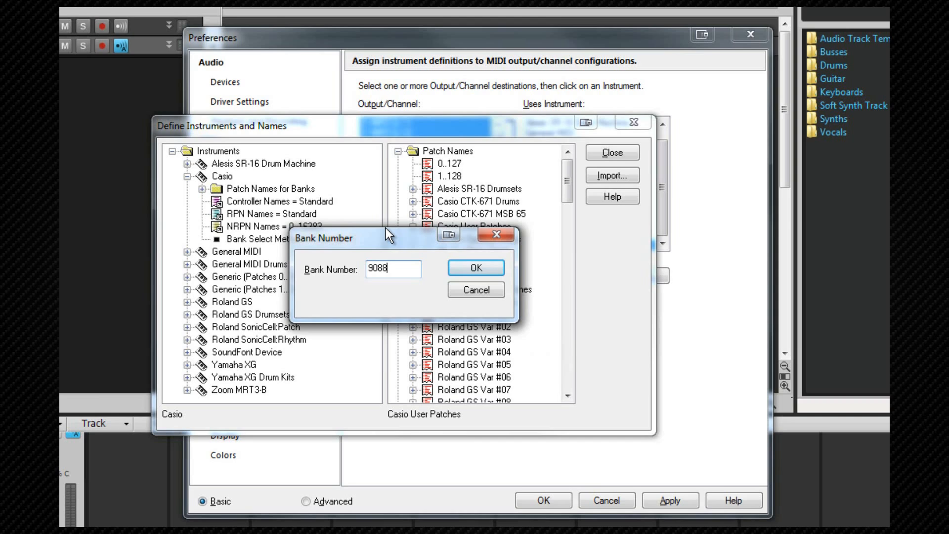
pyautogui.click(478, 270)
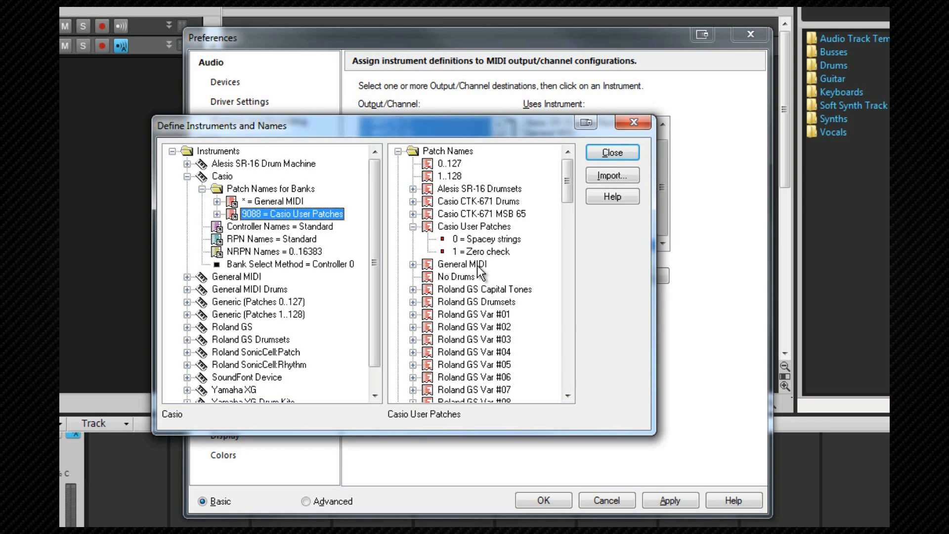
pyautogui.moveTo(498, 205); pyautogui.dragTo(298, 192)
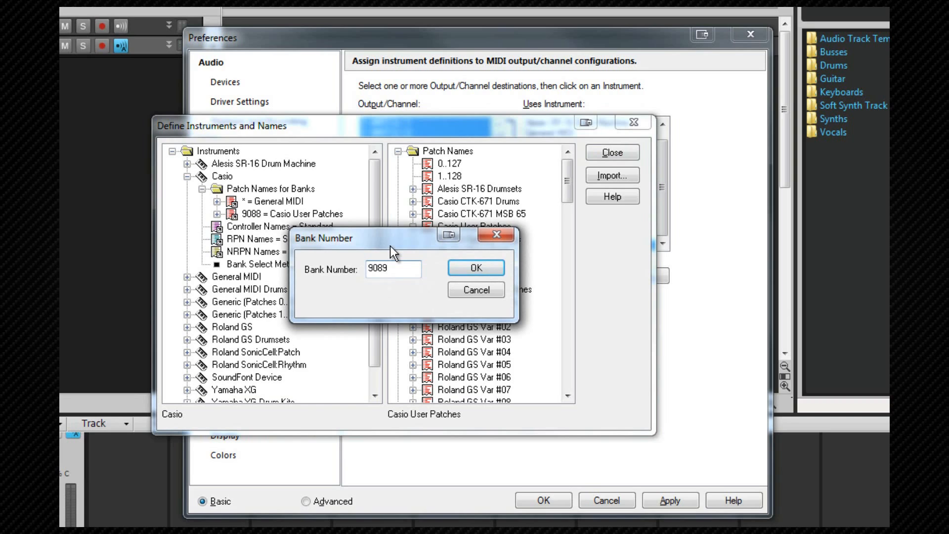
pyautogui.press('Return')
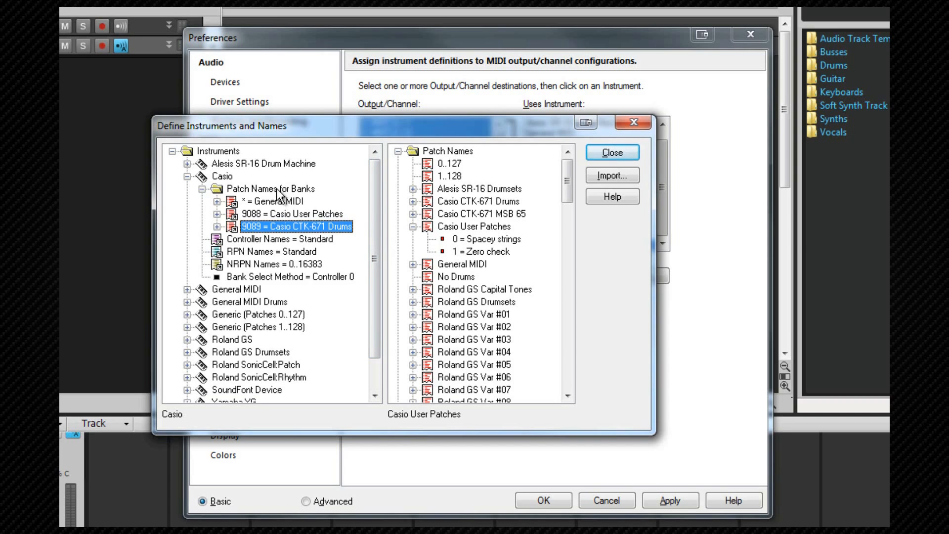
pyautogui.rightClick(222, 177)
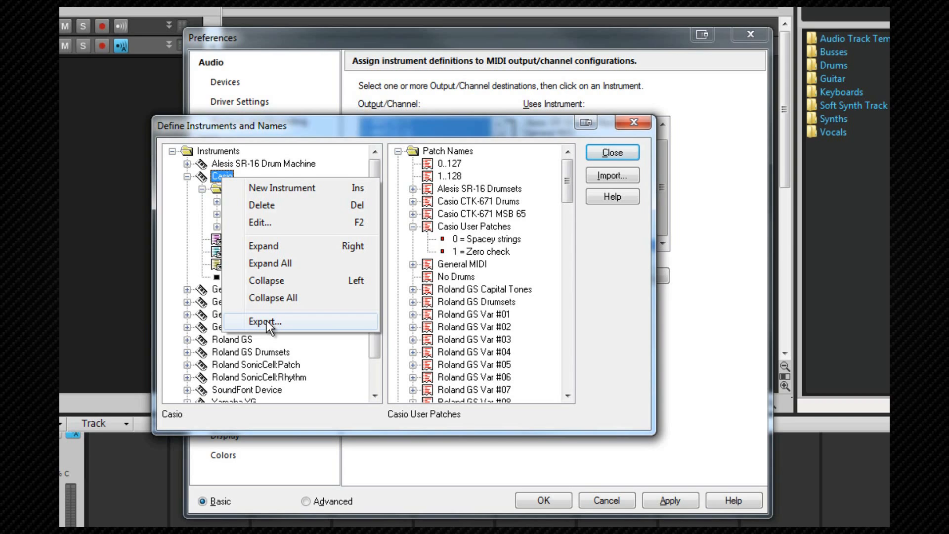
pyautogui.click(343, 130)
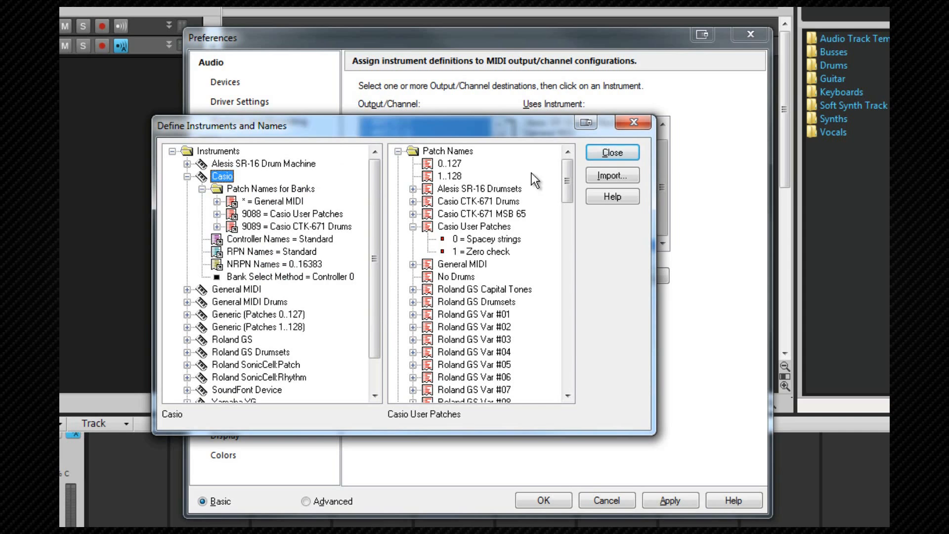
# Step: Close the instrument definitions and assign the Casio instrument to CTK-671 output channels 1 through 9
pyautogui.click(614, 153)
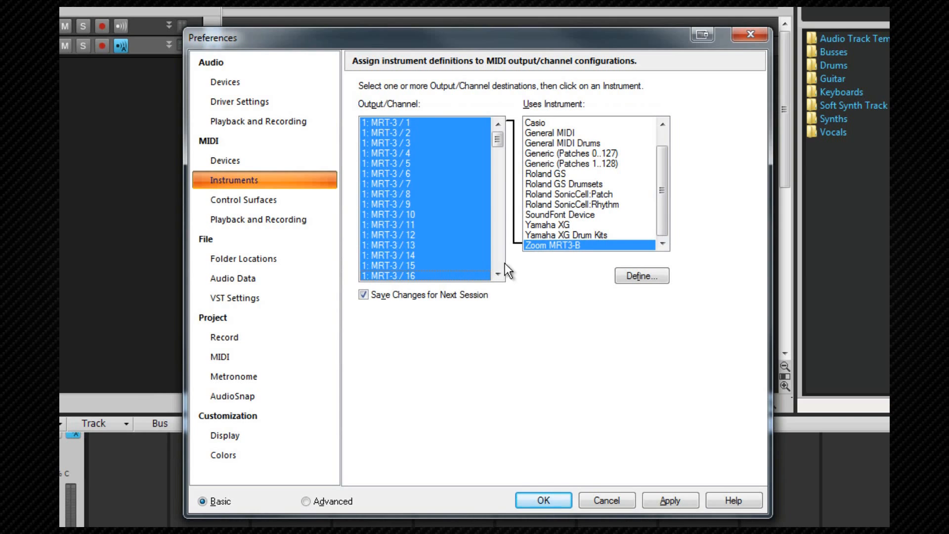
pyautogui.scroll(-15, 498, 247)
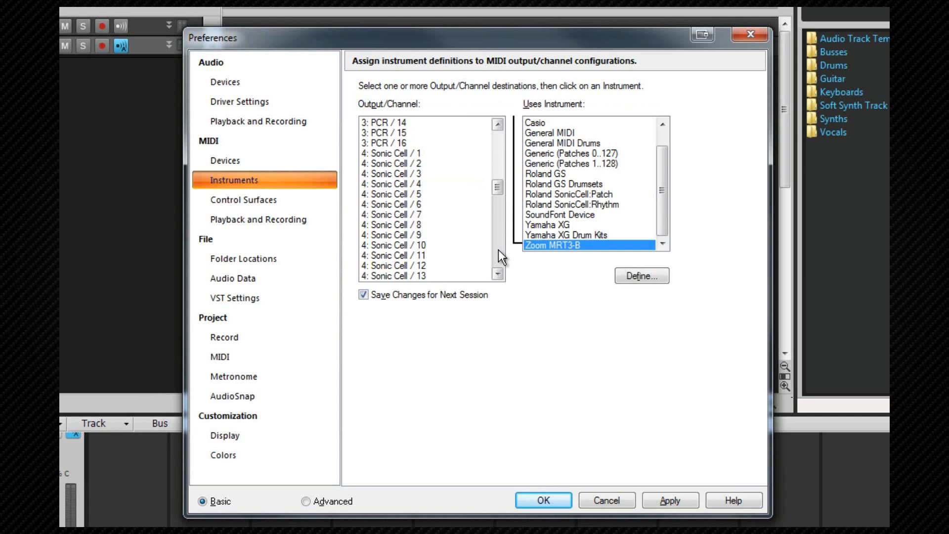
pyautogui.scroll(-15, 498, 252)
pyautogui.scroll(-5, 498, 252)
pyautogui.moveTo(499, 250); pyautogui.dragTo(498, 240)
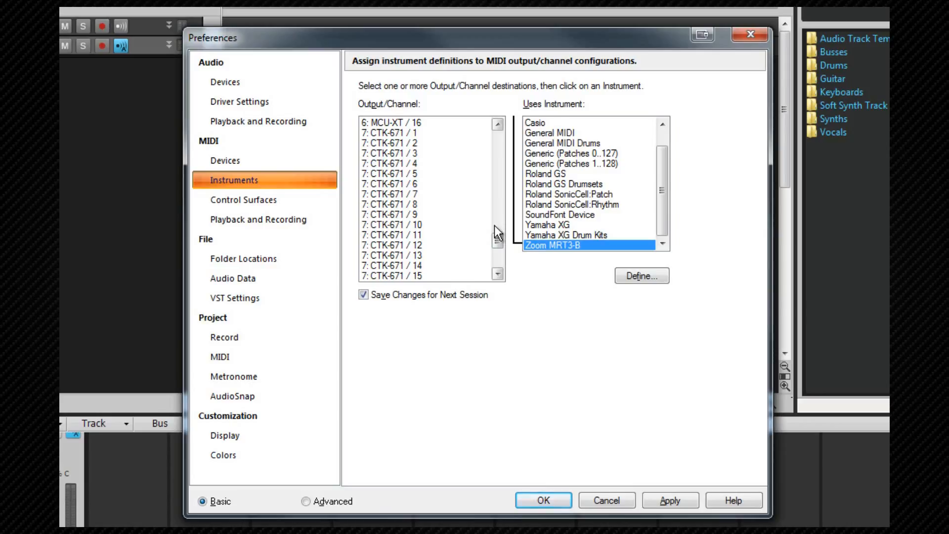
pyautogui.click(402, 134)
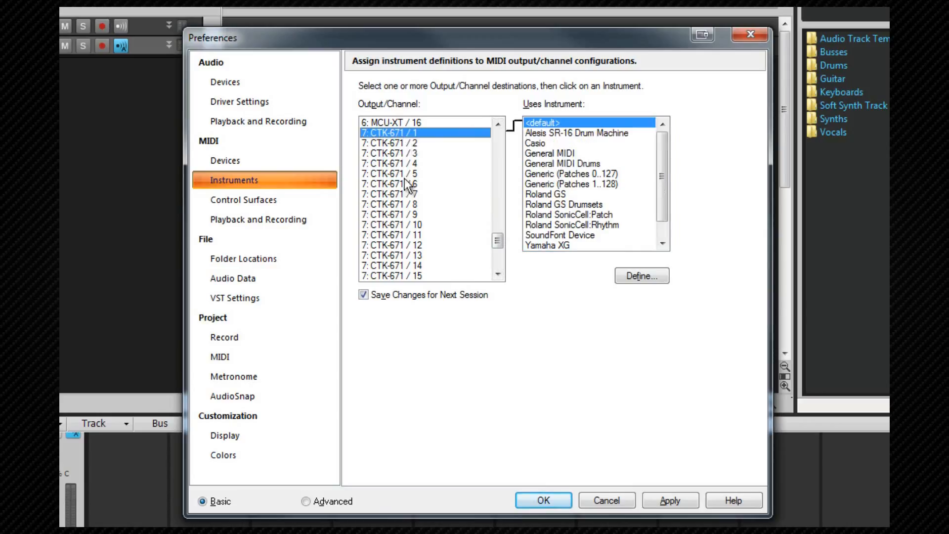
pyautogui.keyDown('shift'); pyautogui.click(396, 215); pyautogui.keyUp('shift')
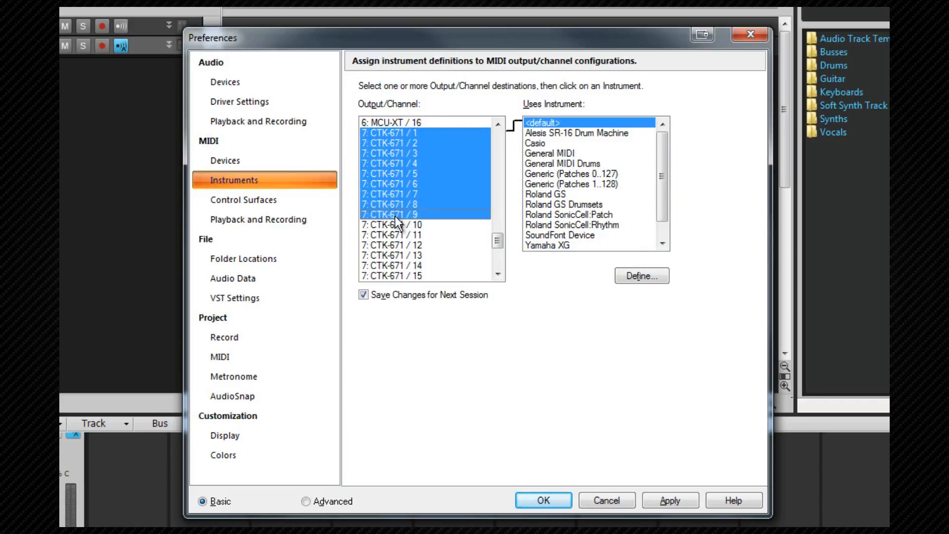
pyautogui.click(537, 145)
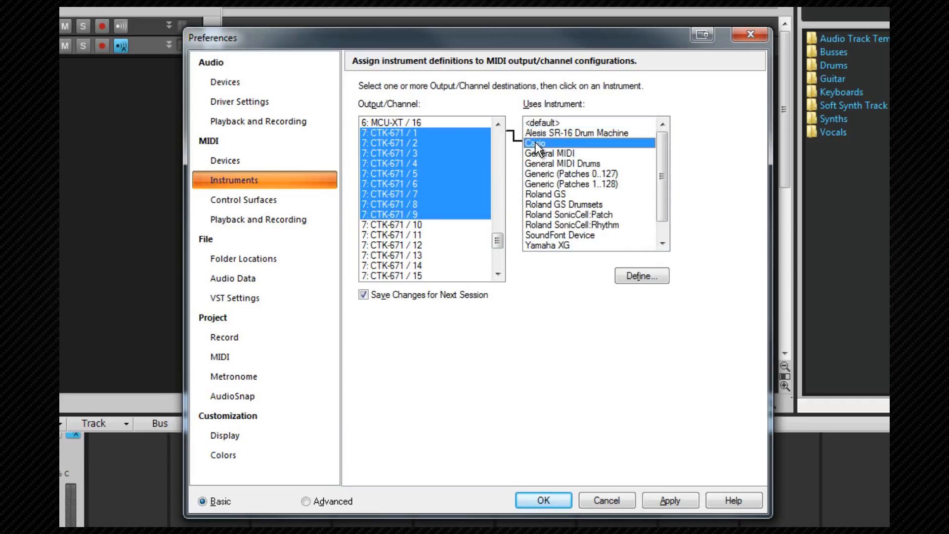
# Step: Assign General MIDI Drums to CTK-671 output channel 10 and the Casio instrument to channels 11 through 16
pyautogui.click(406, 225)
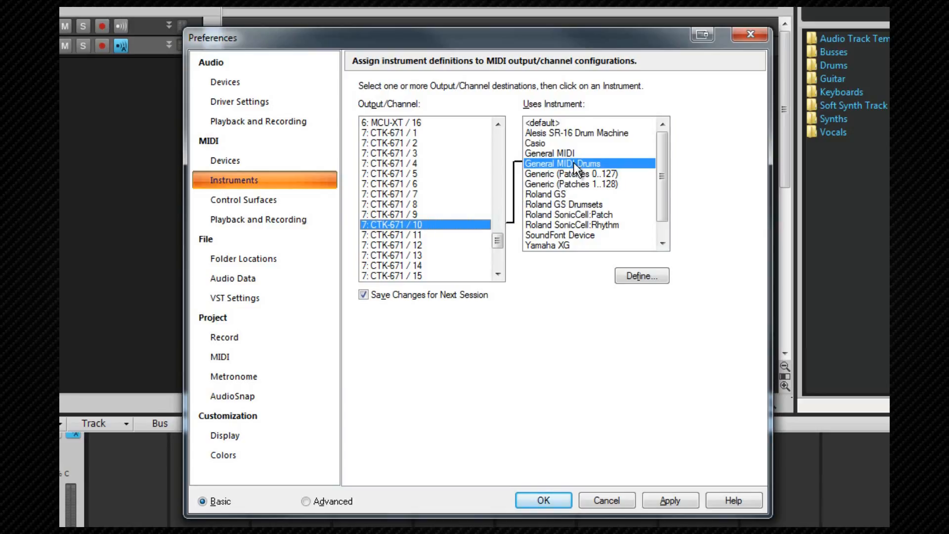
pyautogui.click(420, 235)
pyautogui.moveTo(500, 241); pyautogui.dragTo(499, 244)
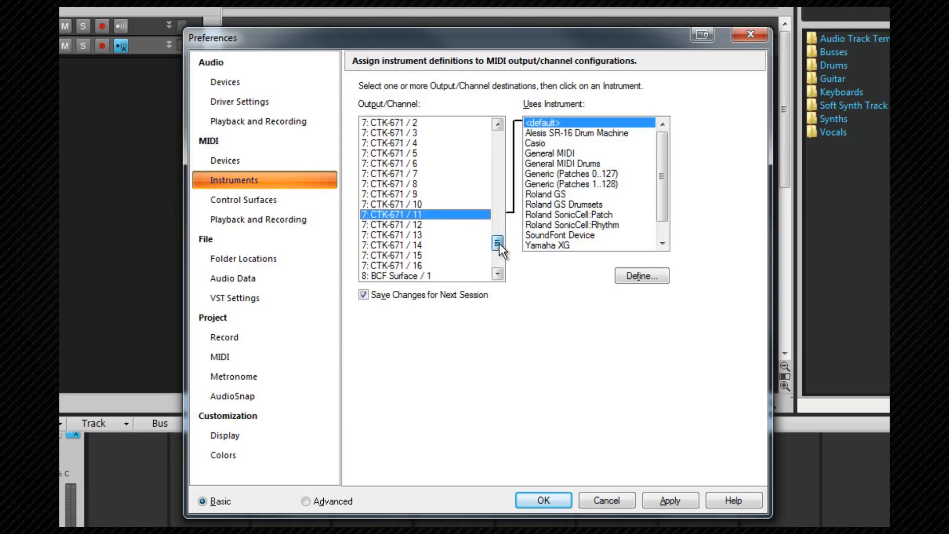
pyautogui.keyDown('shift'); pyautogui.click(408, 265); pyautogui.keyUp('shift')
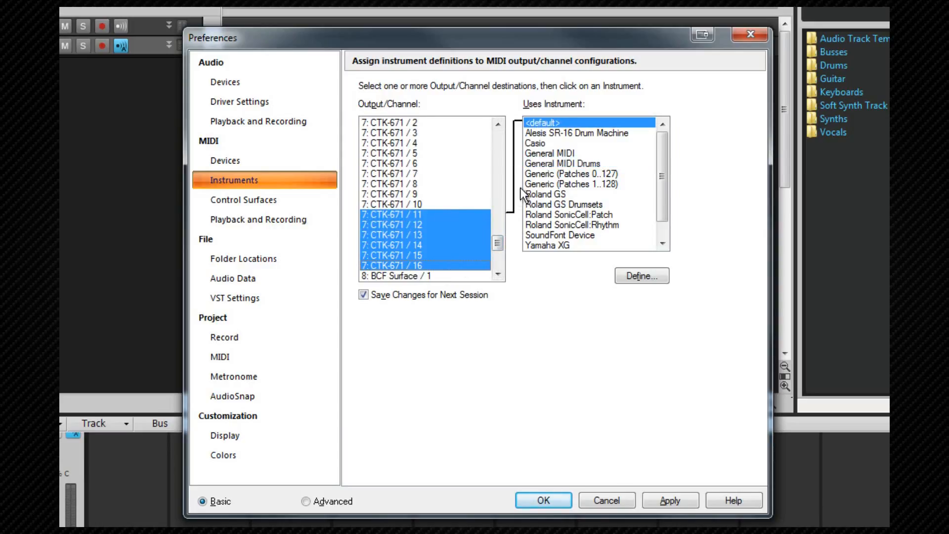
pyautogui.click(541, 146)
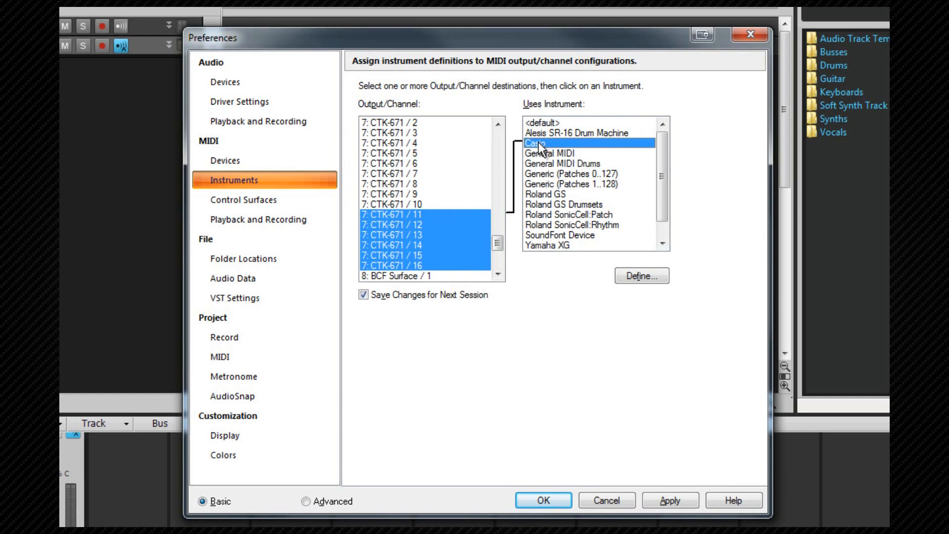